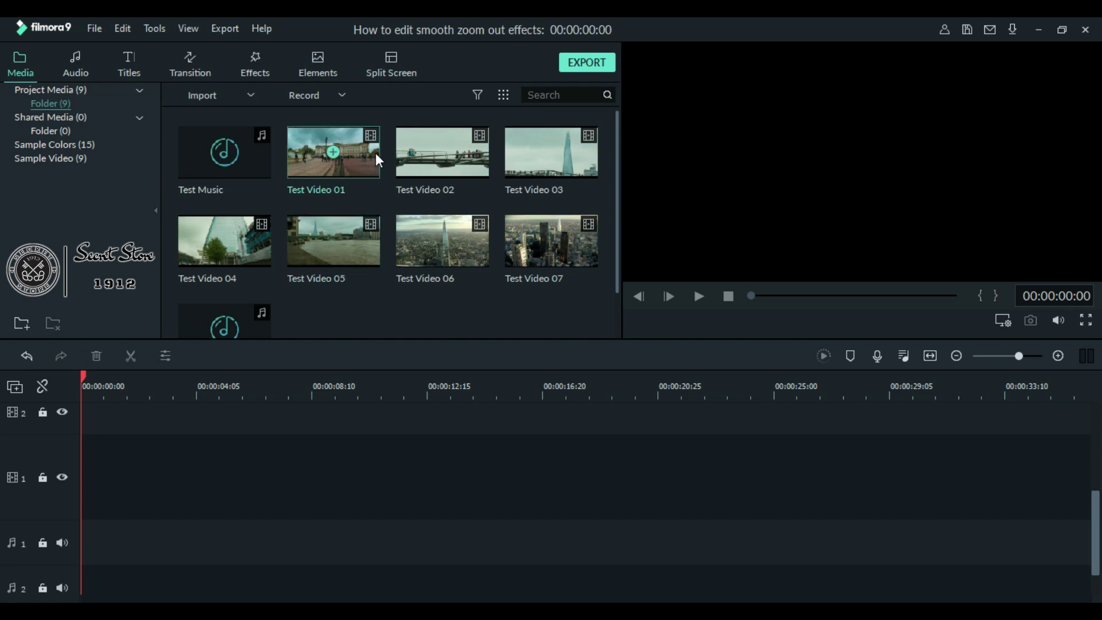
Place Test Video 01 through 07 end to end on video track 1, with Test Music on audio track 1.
mouse_move(374, 152)
left_mouse_down()
mouse_move(98, 484)
mouse_move(81, 481)
left_mouse_up()
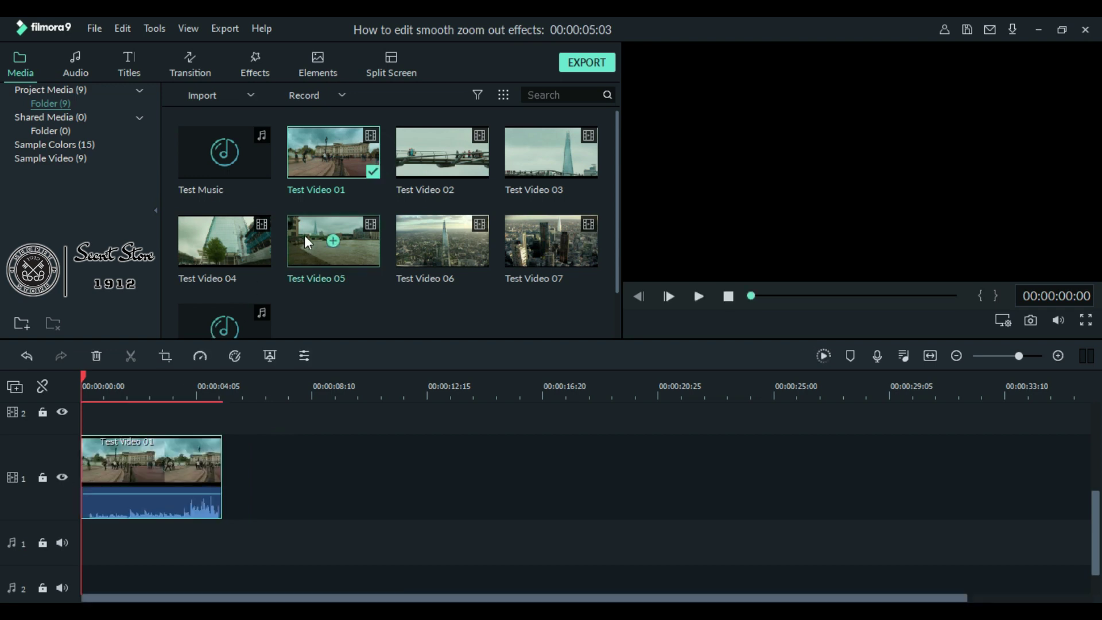
left_click_drag(442, 152, 241, 473)
left_click_drag(569, 163, 344, 473)
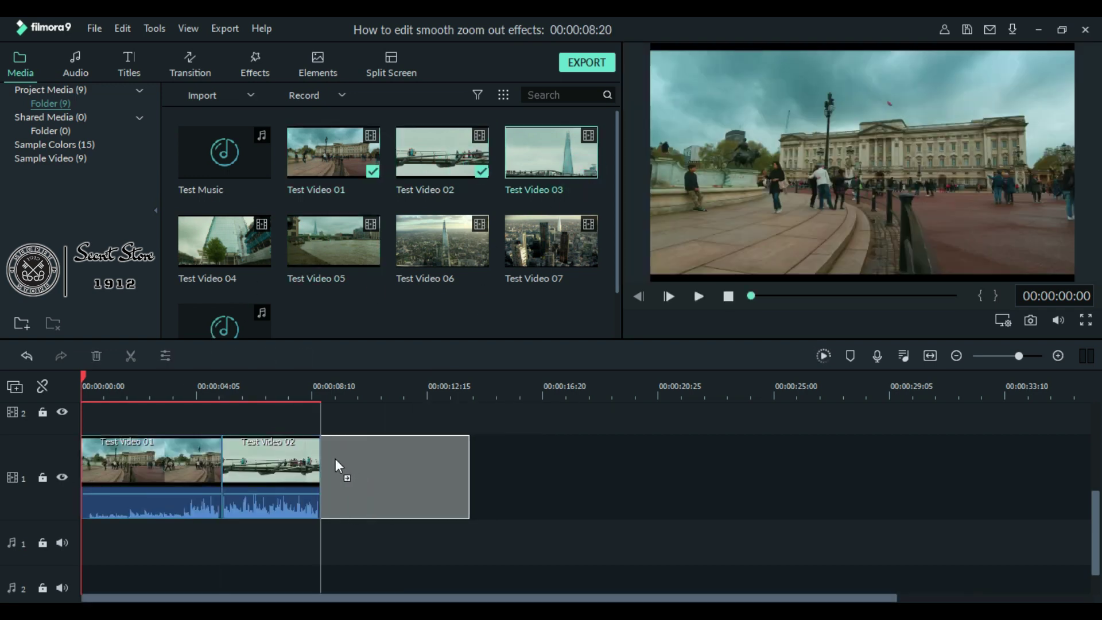
left_click_drag(259, 246, 517, 474)
left_click_drag(371, 259, 659, 473)
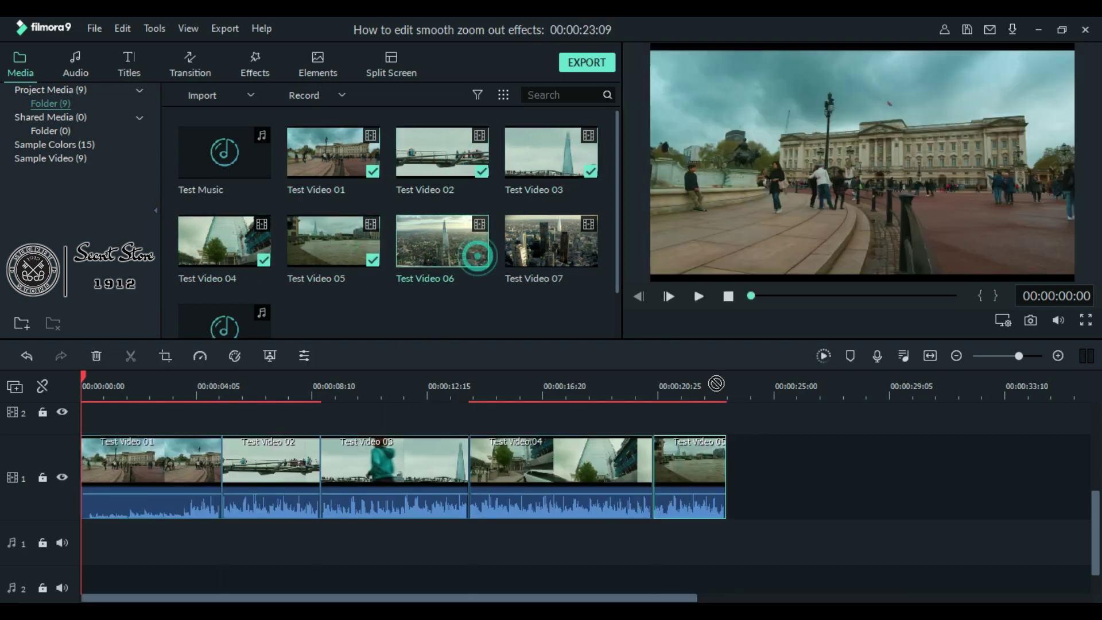
left_click_drag(475, 250, 741, 474)
left_click_drag(551, 241, 936, 475)
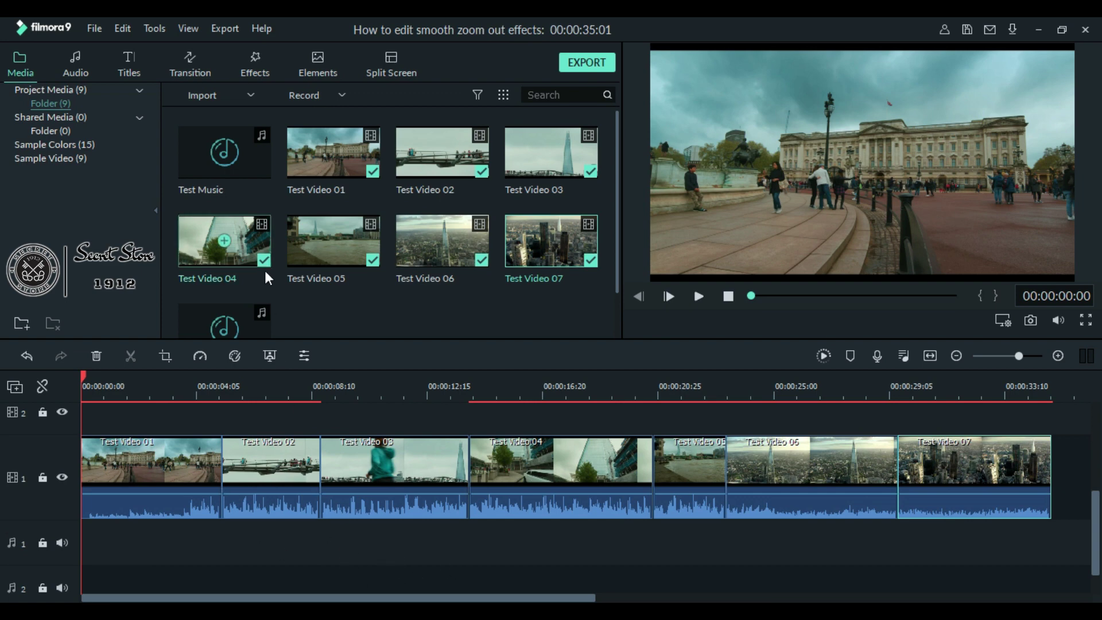
mouse_move(256, 163)
left_mouse_down()
mouse_move(175, 485)
mouse_move(87, 515)
left_mouse_up()
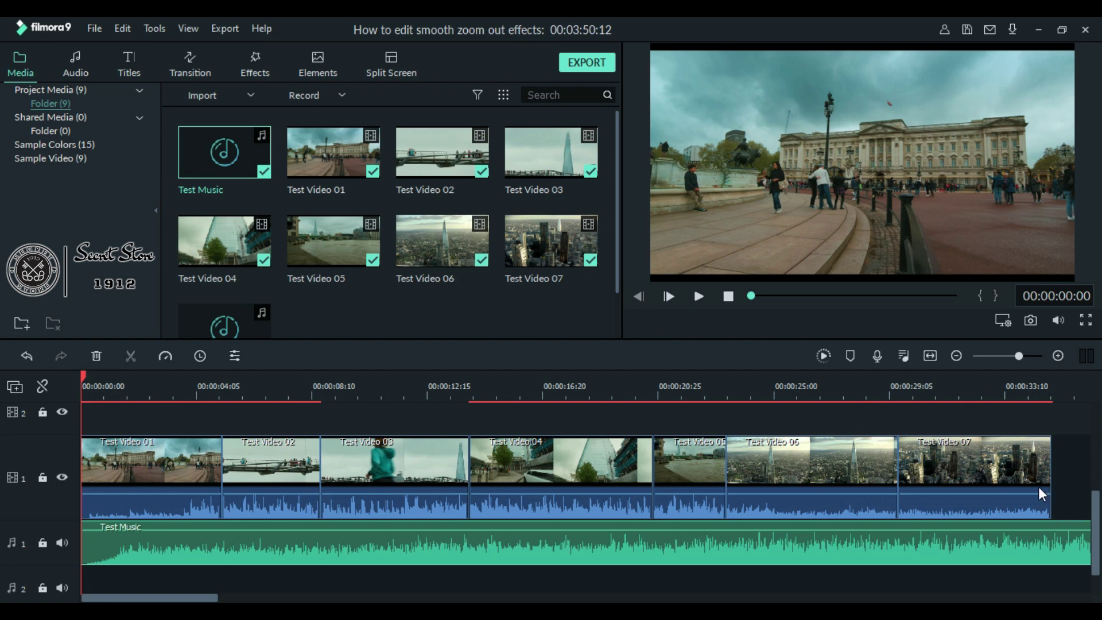
Marquee-select the seven video clips, mute them from the right-click menu, then deselect them.
left_click_drag(1065, 470, 205, 460)
right_click(205, 459)
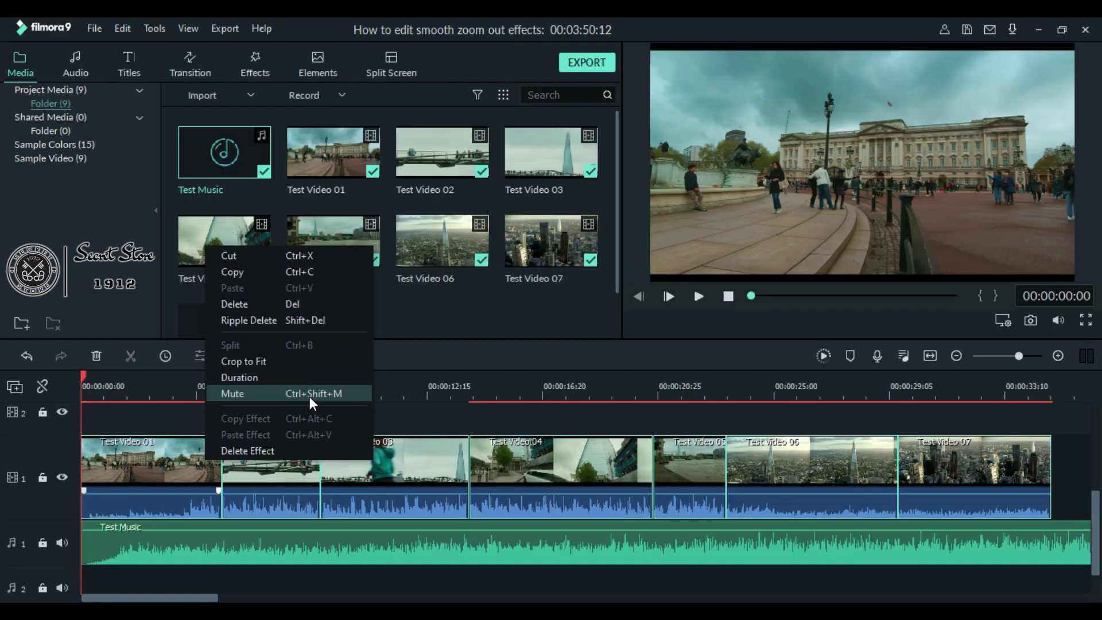
left_click(309, 396)
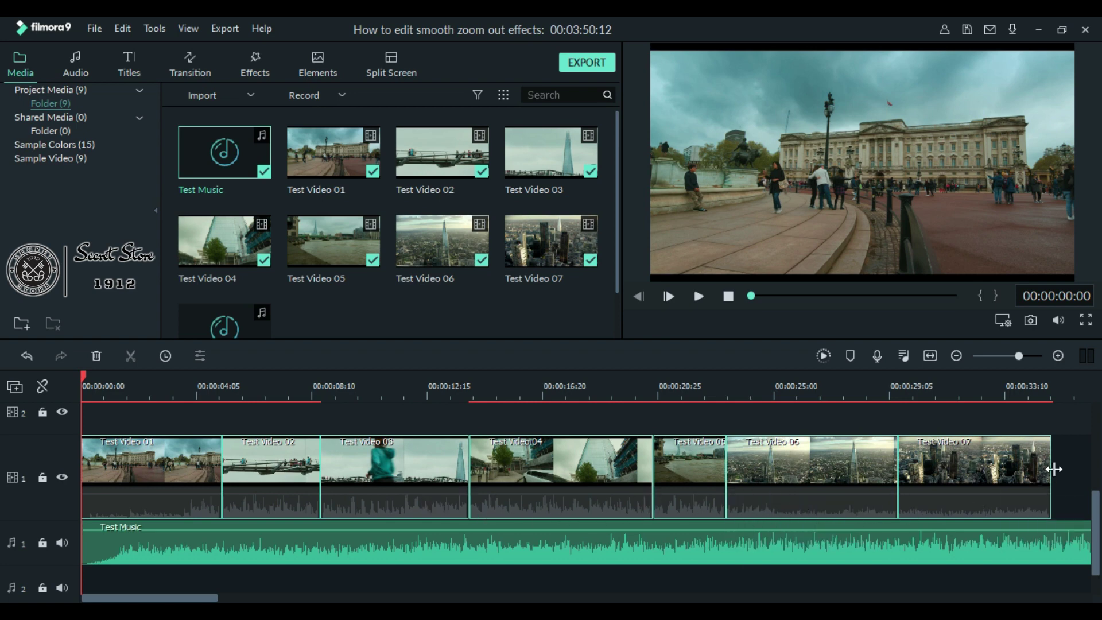
left_click(1072, 470)
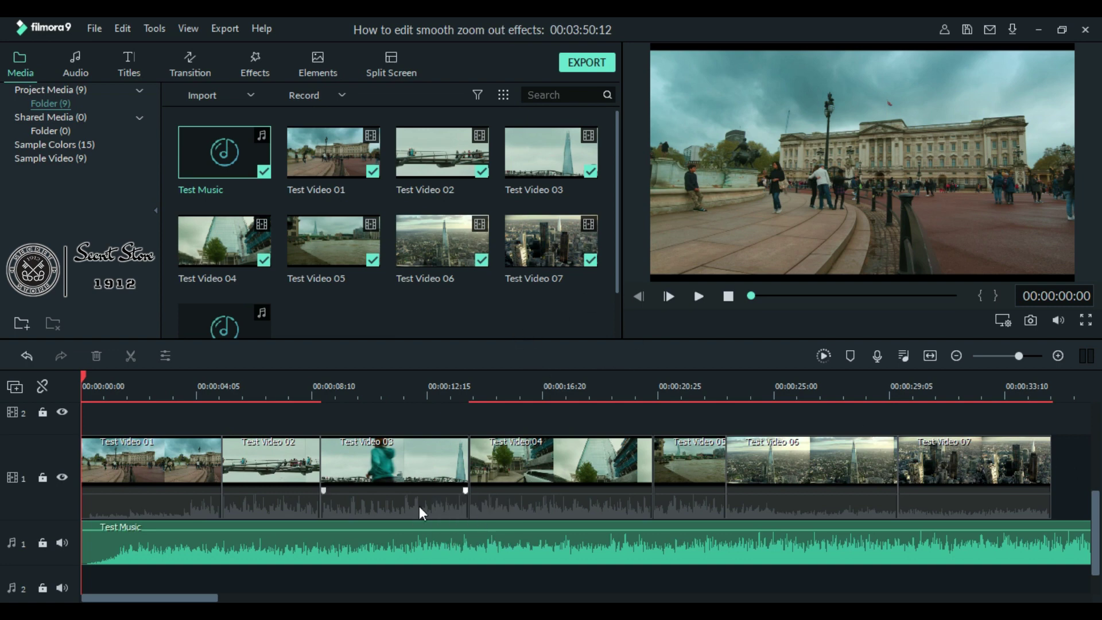
Show the Warp transition category and start searching the transitions for 'zoom'.
left_click(194, 56)
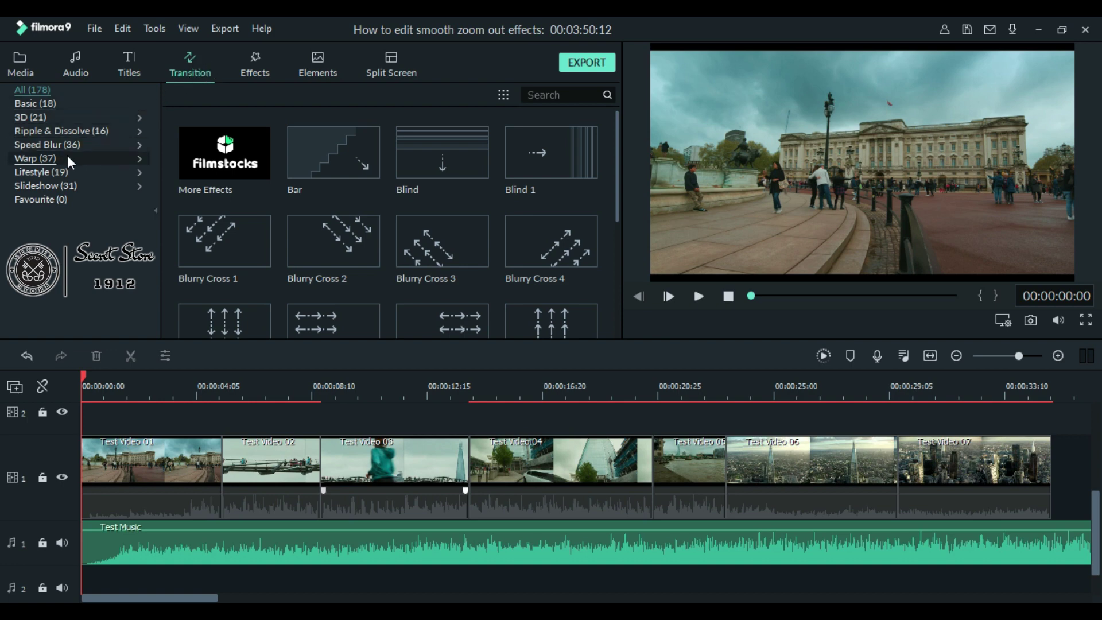
left_click(47, 156)
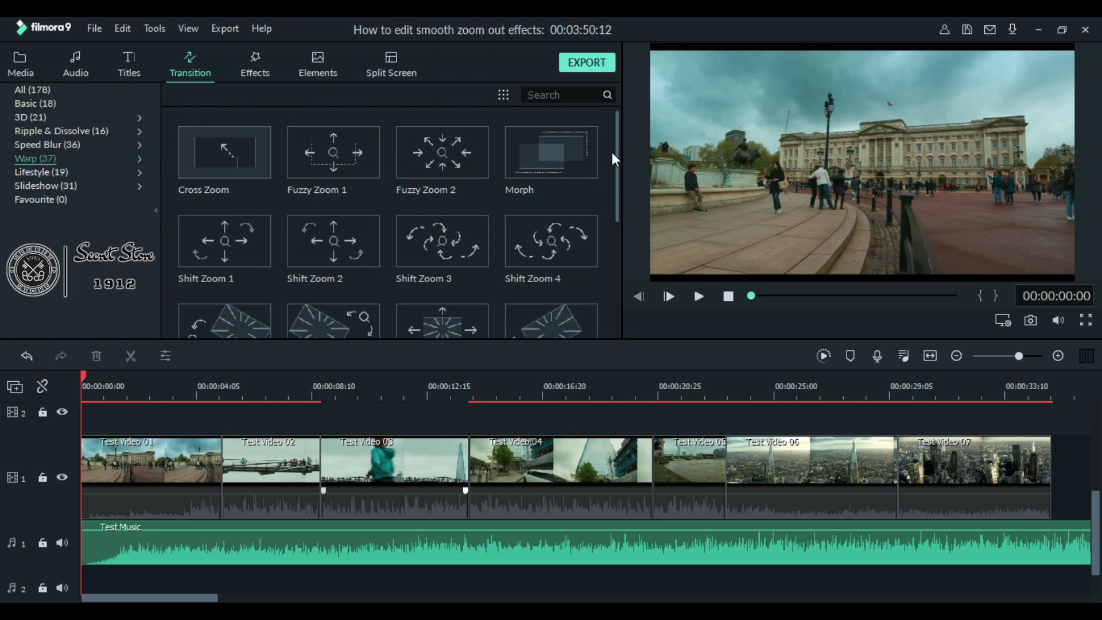
left_click_drag(618, 150, 613, 236)
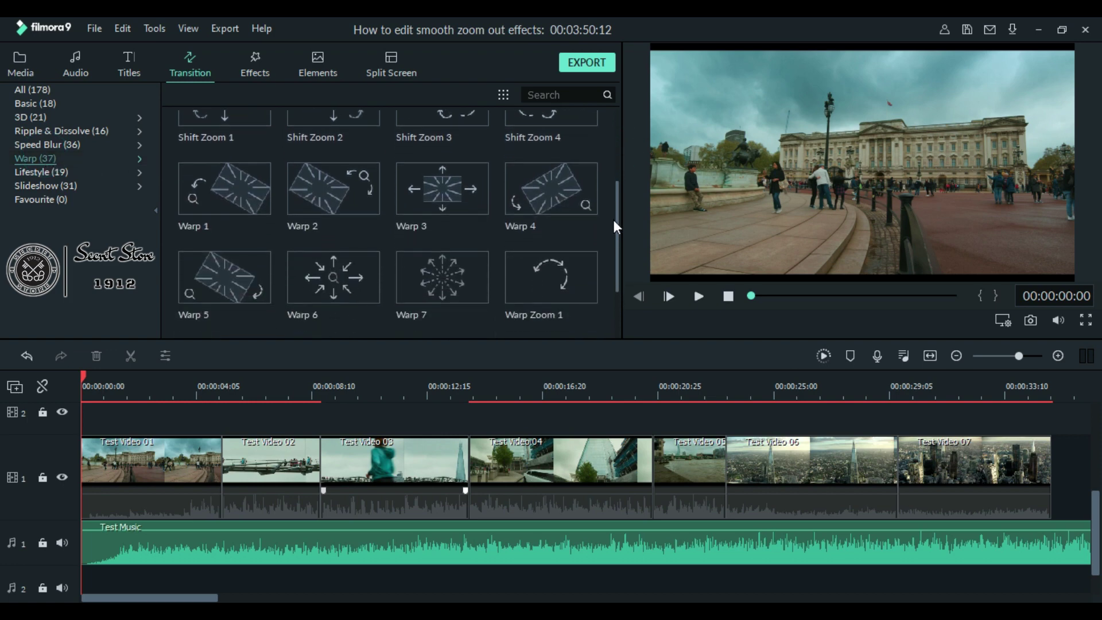
mouse_move(613, 236)
left_mouse_down()
mouse_move(618, 279)
mouse_move(619, 233)
left_mouse_up()
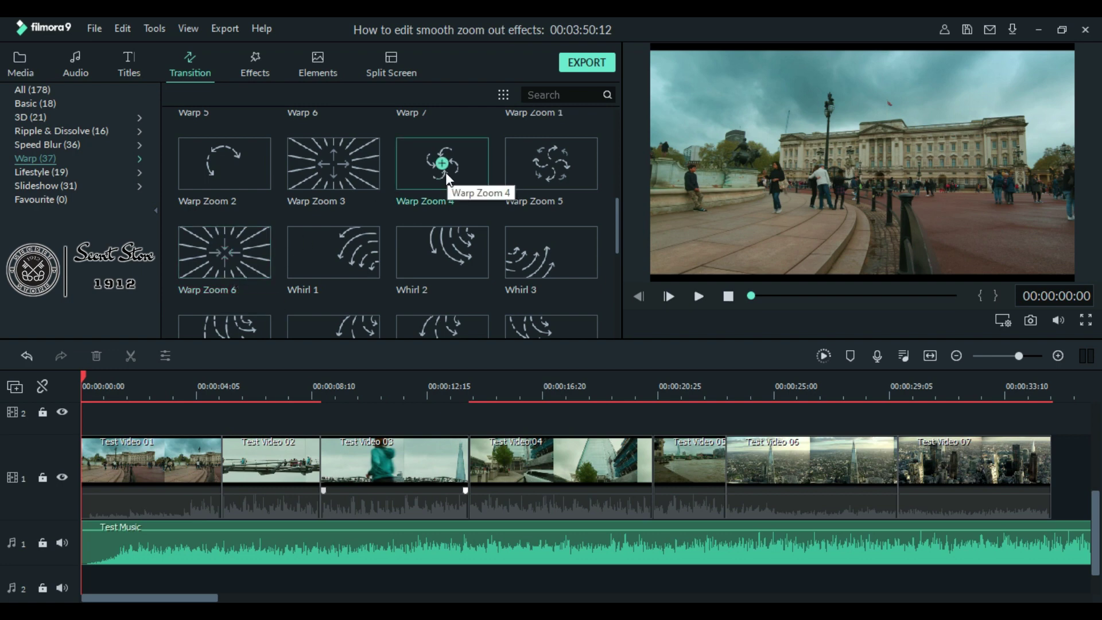
left_click(545, 92)
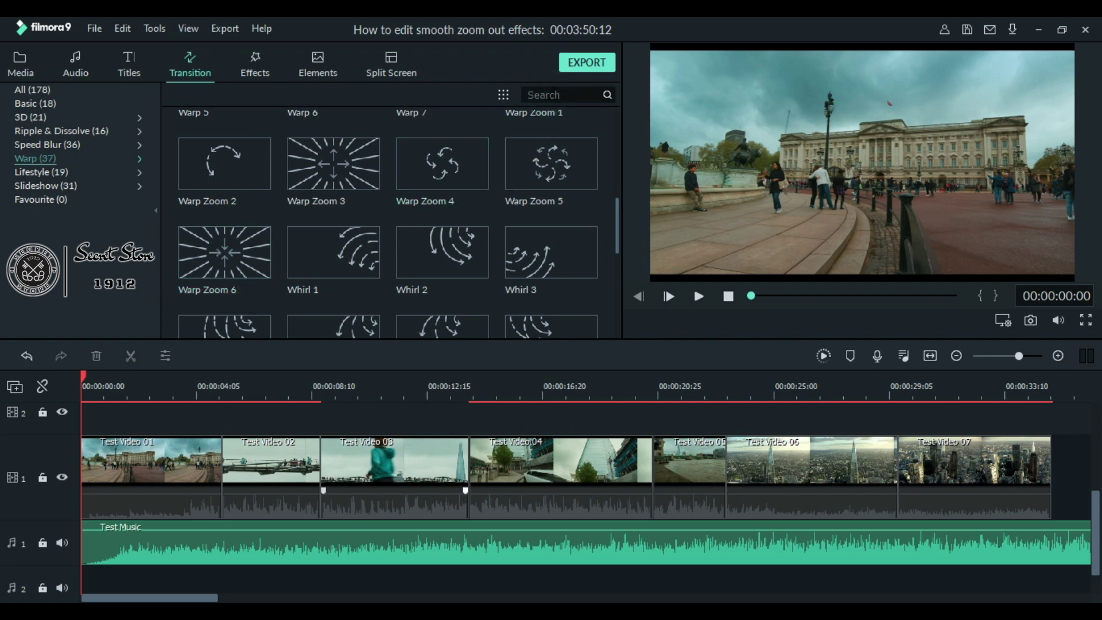
type("zoom")
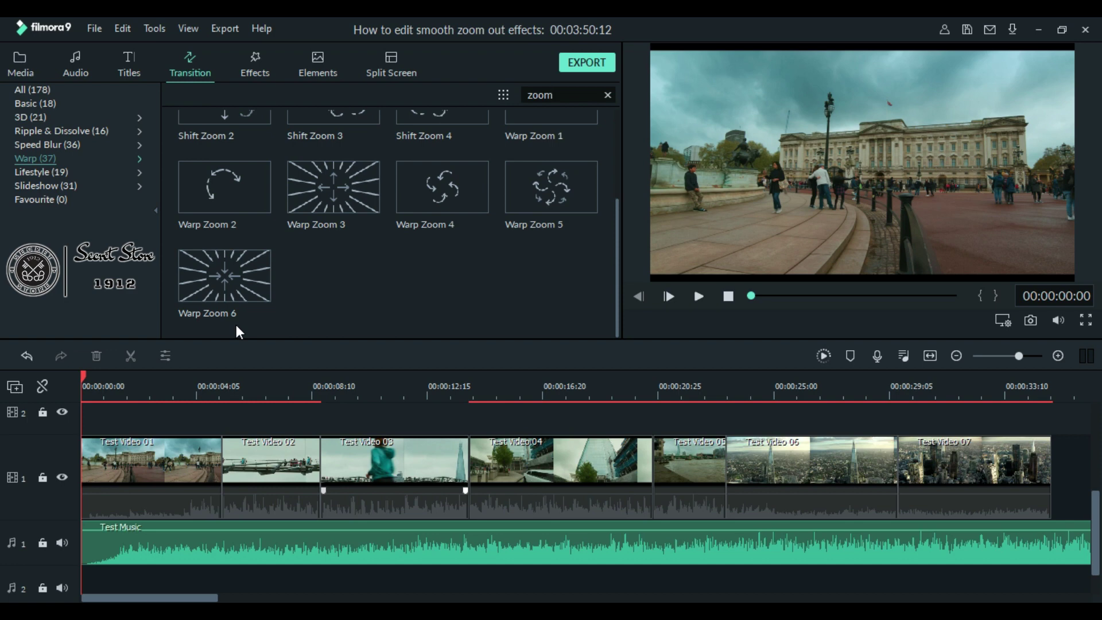
Drop Warp Zoom 6 on each clip junction, the start of Test Video 01 and the end of Test Video 07.
key("Escape")
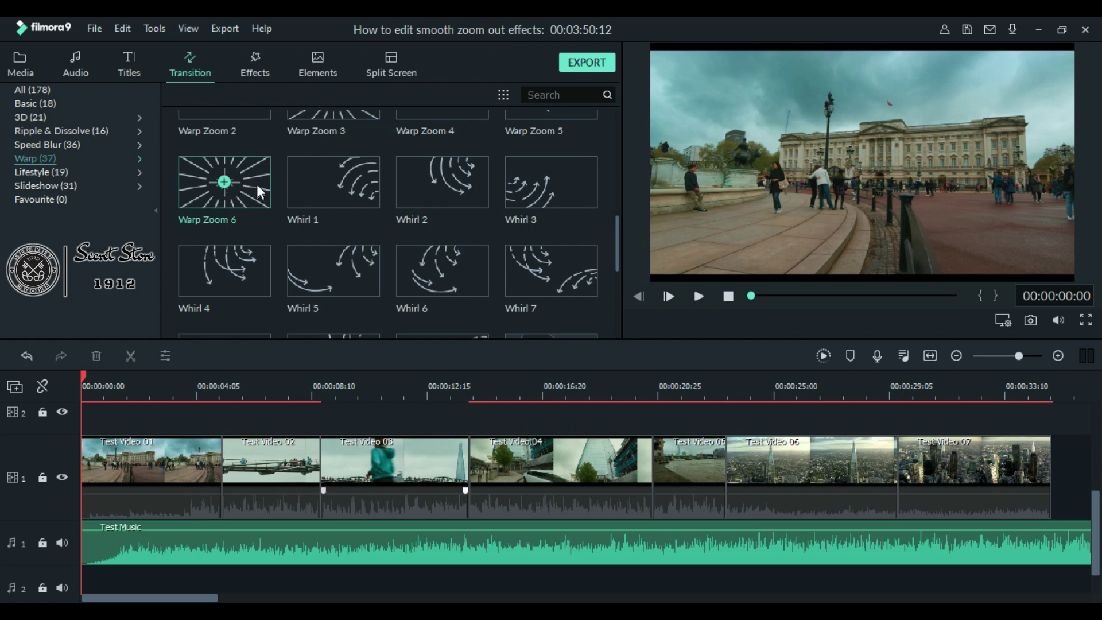
left_click_drag(257, 184, 218, 469)
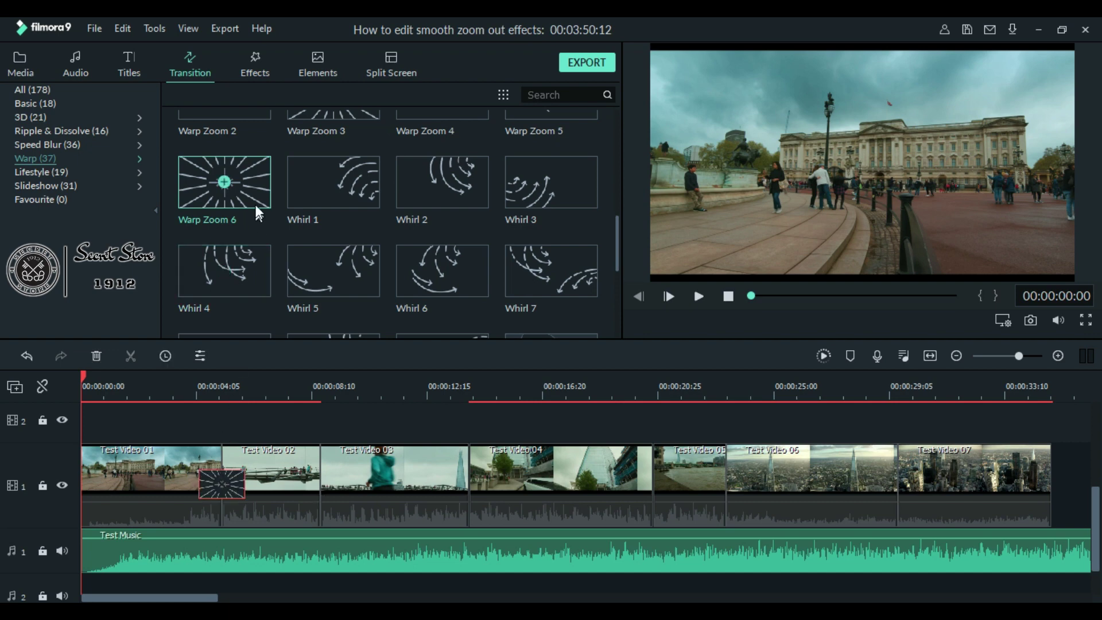
left_click_drag(254, 204, 321, 483)
left_click_drag(259, 198, 468, 484)
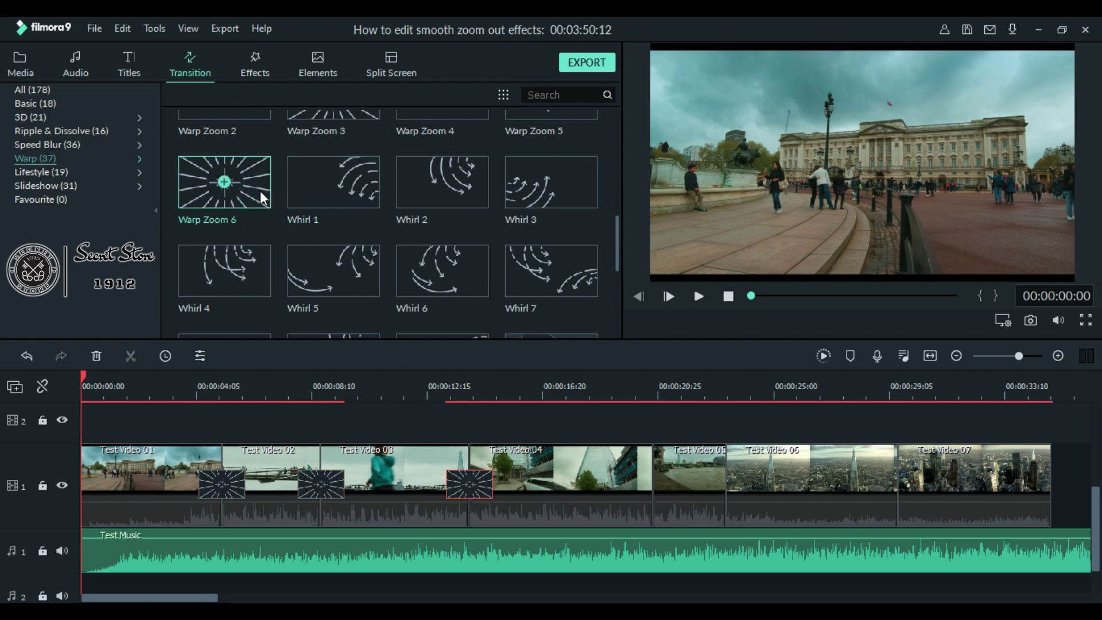
mouse_move(226, 183)
left_mouse_down()
mouse_move(652, 484)
mouse_move(727, 484)
left_mouse_up()
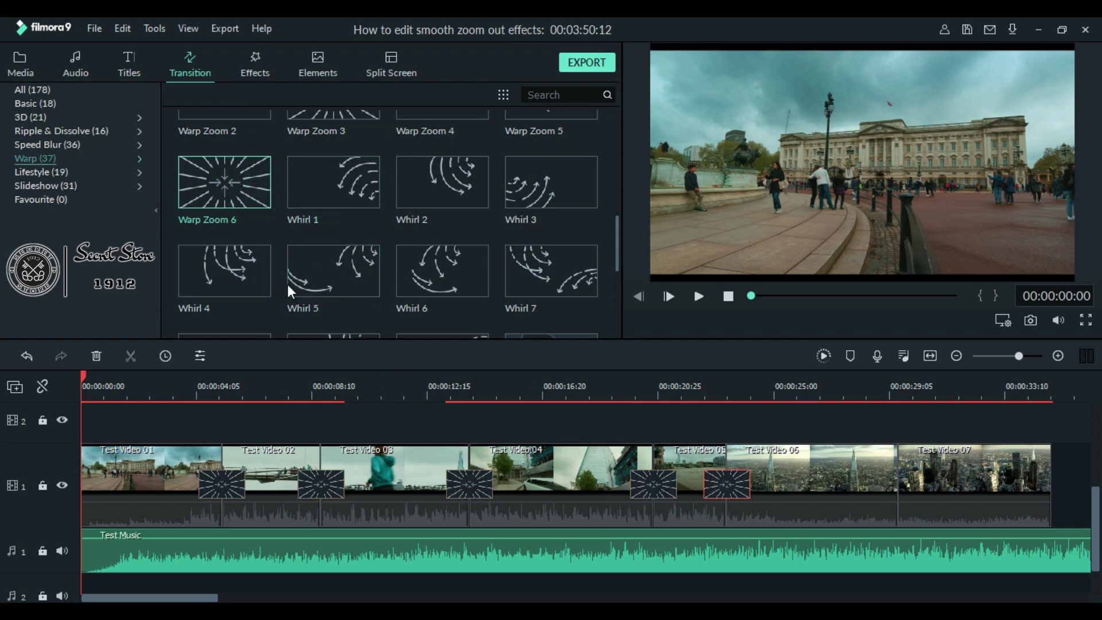
left_click_drag(225, 182, 889, 493)
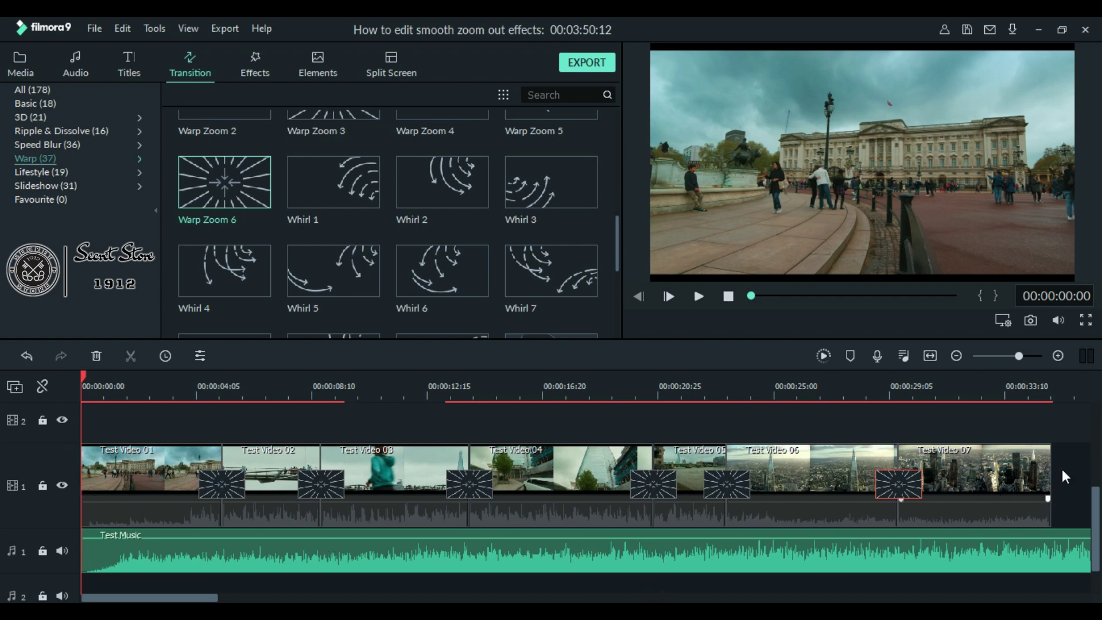
mouse_move(332, 270)
left_click_drag(259, 194, 95, 475)
left_click_drag(245, 196, 1010, 487)
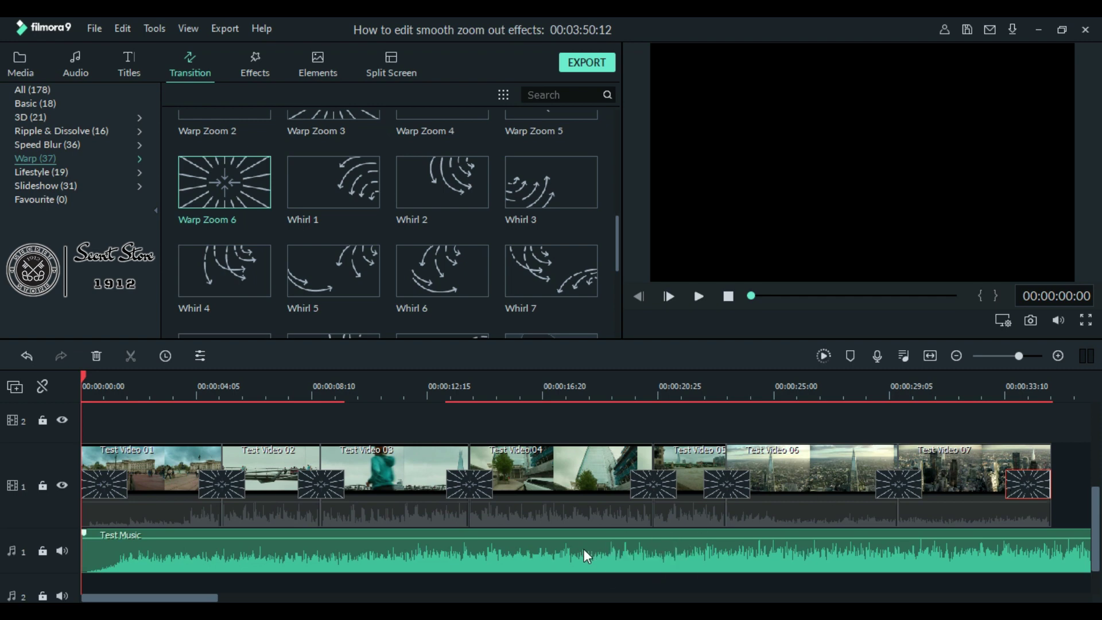
Set the Warp Zoom 6 duration to 00:00:00:24 in its properties and apply it to all transitions.
double_click(327, 481)
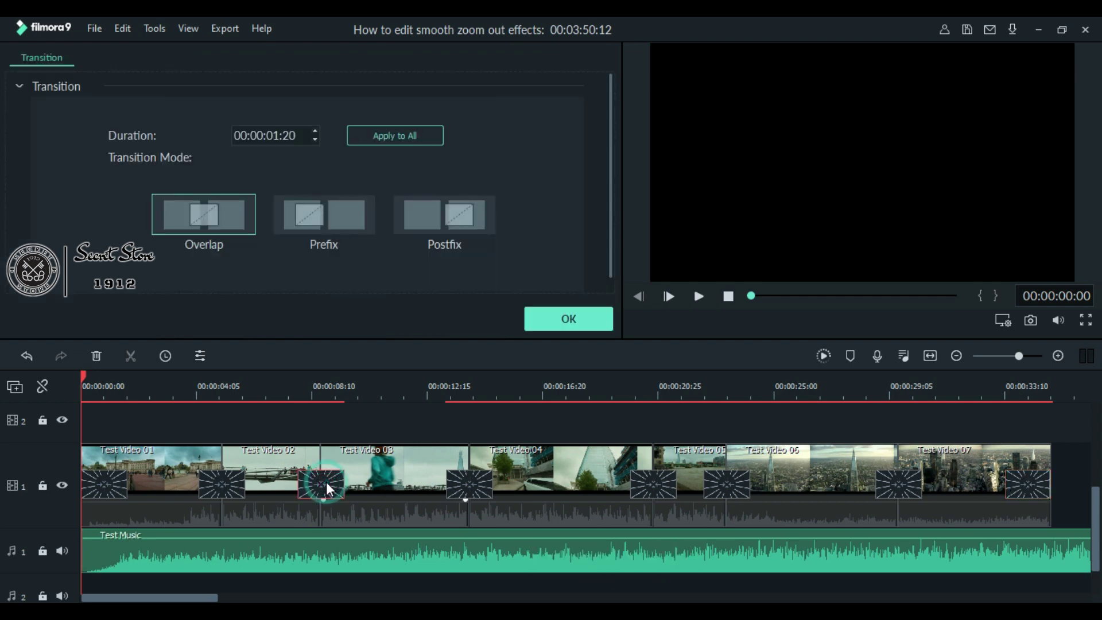
right_click(326, 481)
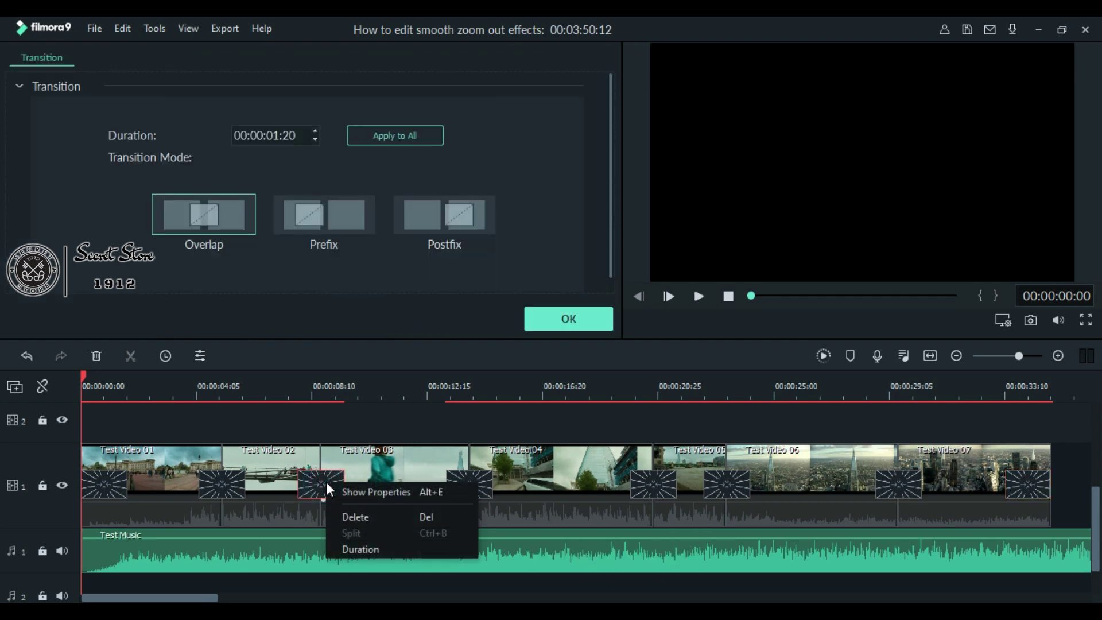
left_click(380, 494)
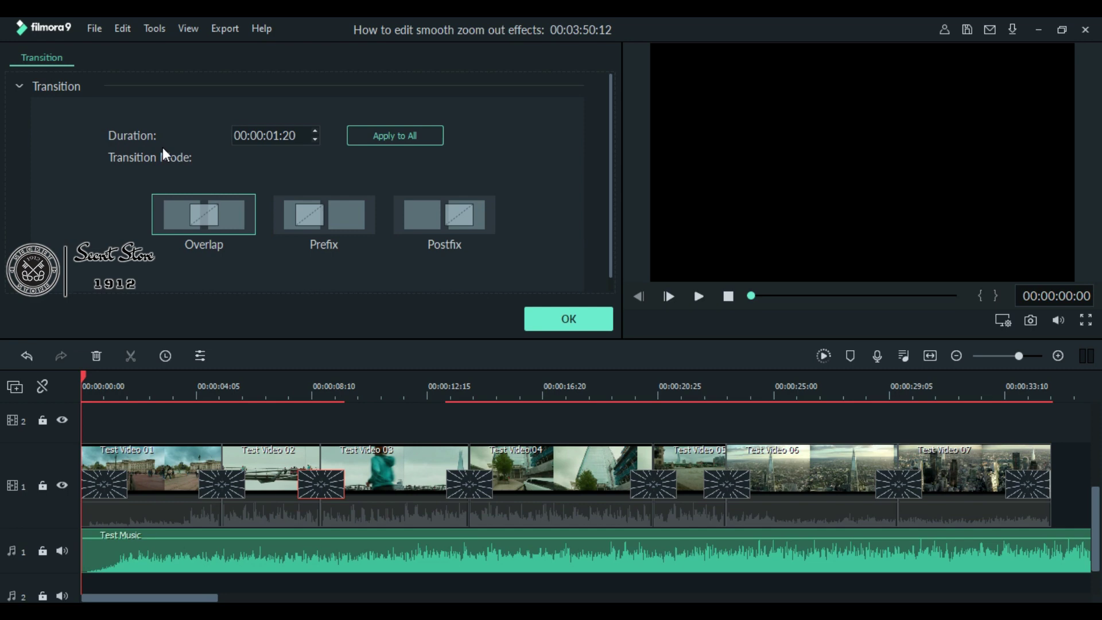
left_click(260, 134)
left_click(269, 135)
left_click(277, 136)
type("0:24")
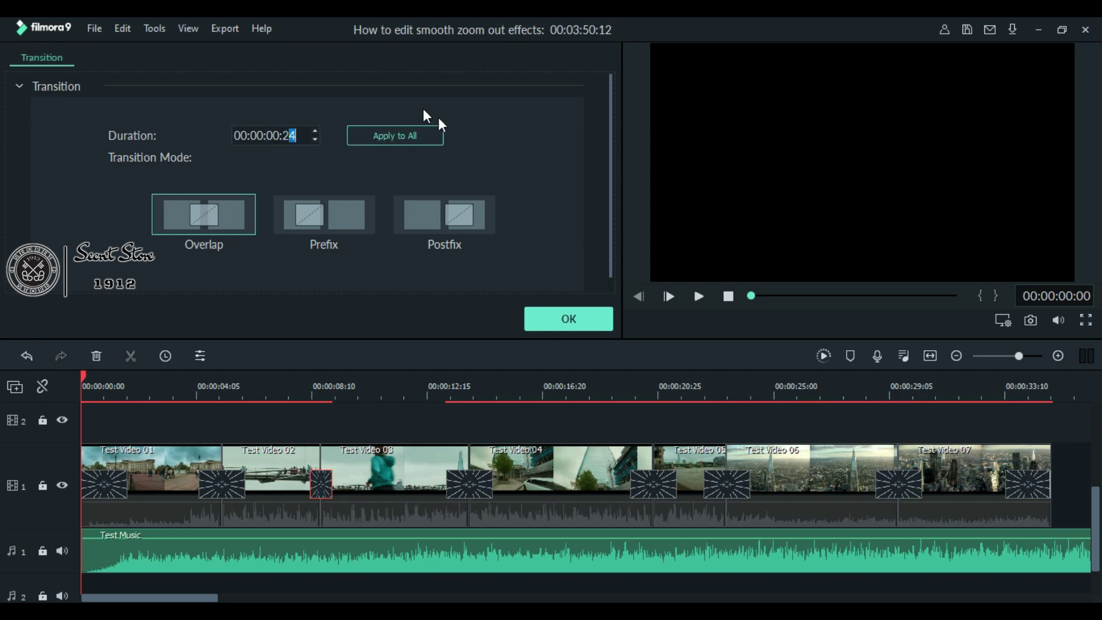
left_click(395, 139)
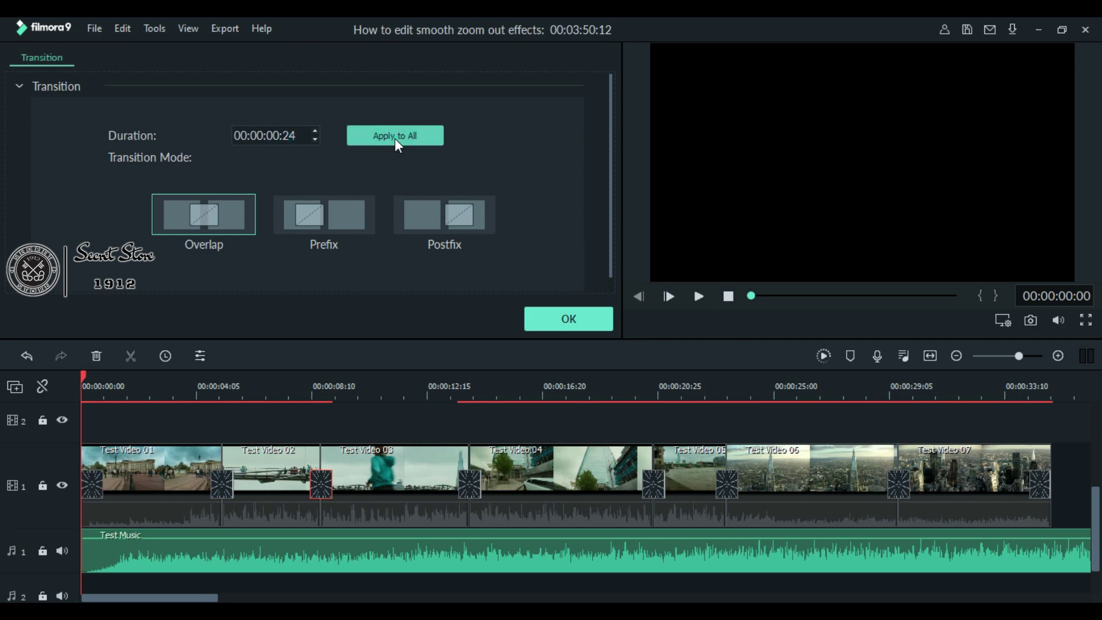
left_click(574, 317)
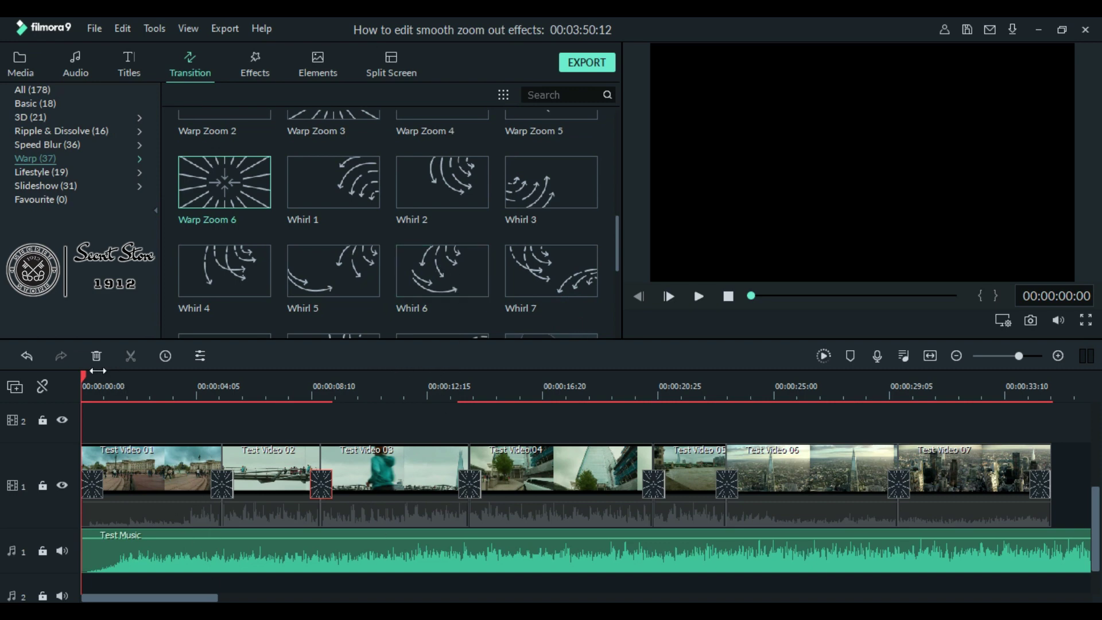
Add Zoom Out Sound Effect copies to audio track 2 under the first transitions.
left_click_drag(82, 377, 323, 470)
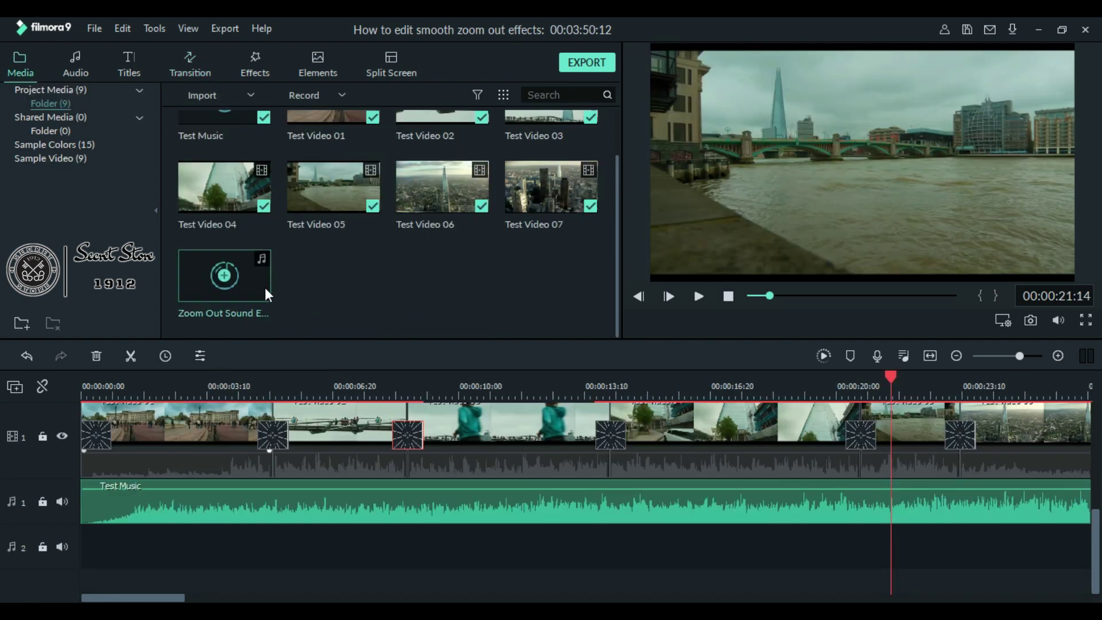
left_click_drag(265, 292, 80, 552)
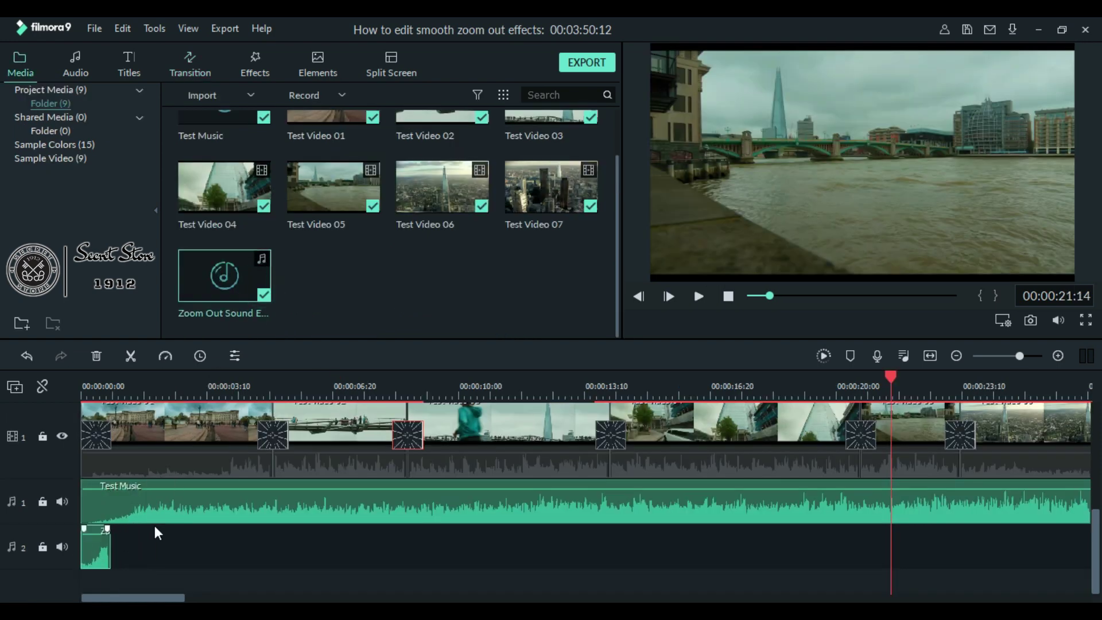
left_click_drag(245, 288, 262, 547)
left_click(261, 385)
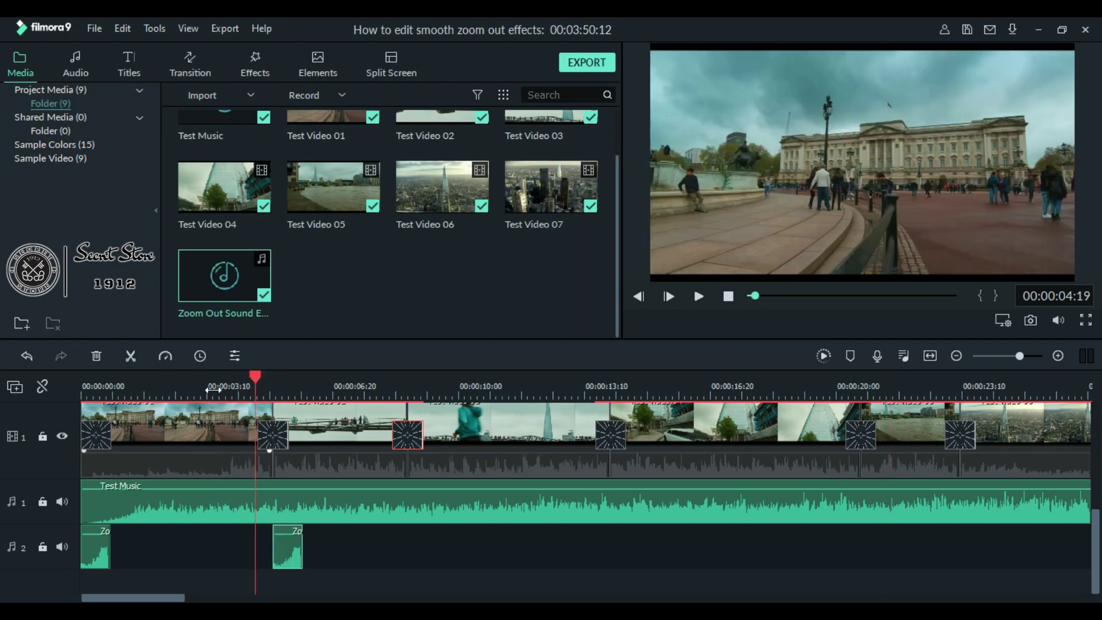
key("ctrl+equal")
left_click_drag(384, 551, 320, 553)
left_click_drag(109, 596, 128, 597)
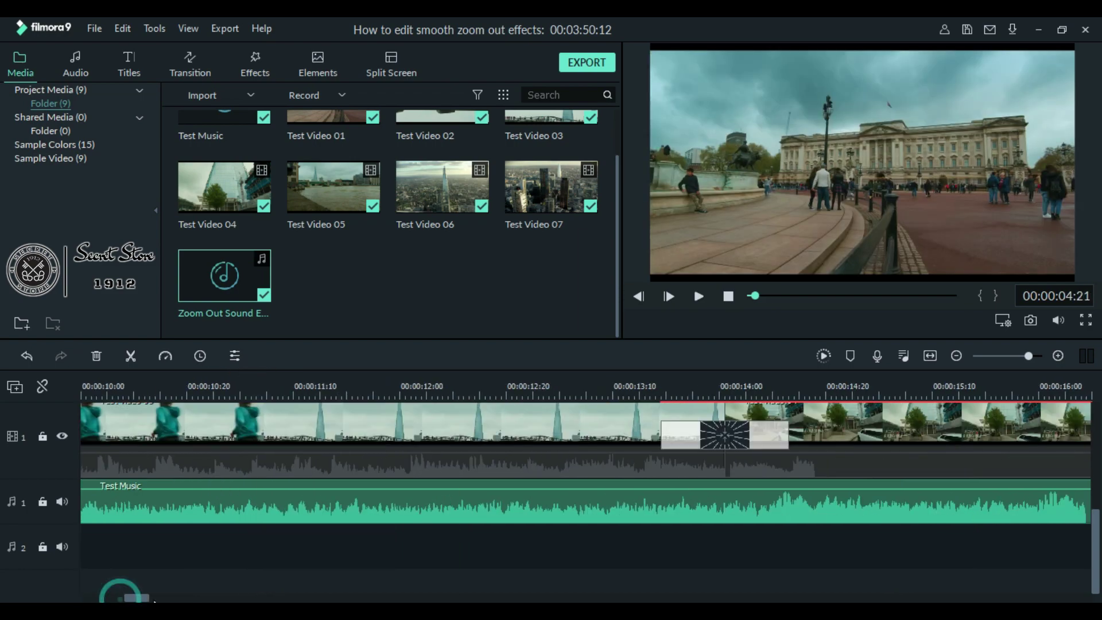
Line up Zoom Out Sound Effect copies under each remaining transition, including the final one.
left_click(160, 378)
left_click_drag(238, 293, 215, 545)
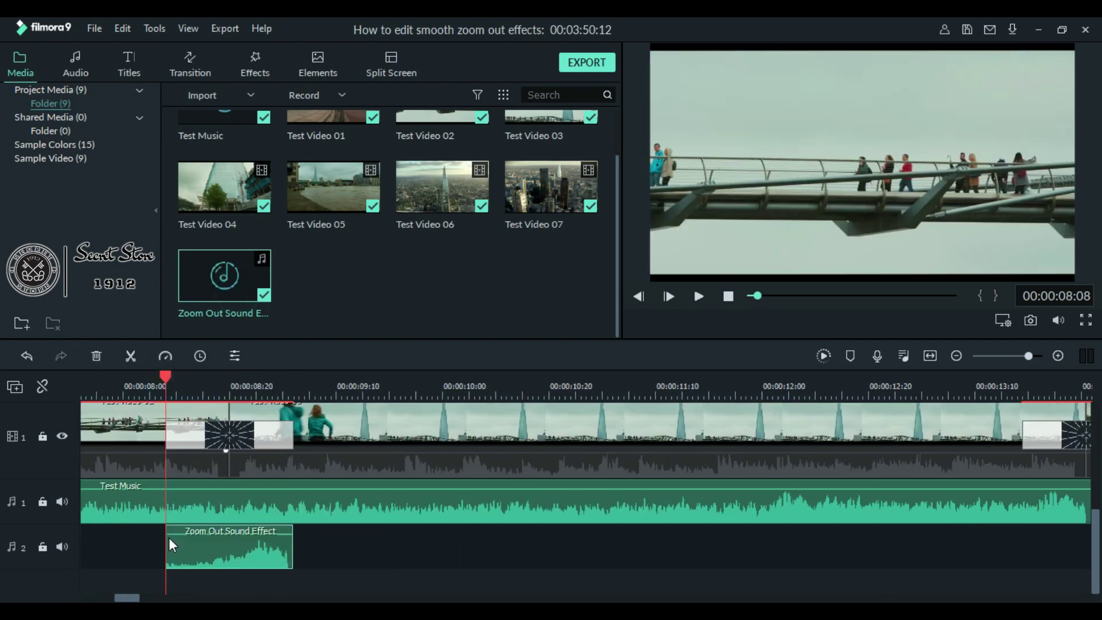
left_click_drag(127, 597, 148, 596)
left_click(240, 379)
left_click_drag(233, 316, 197, 569)
left_click_drag(147, 597, 172, 596)
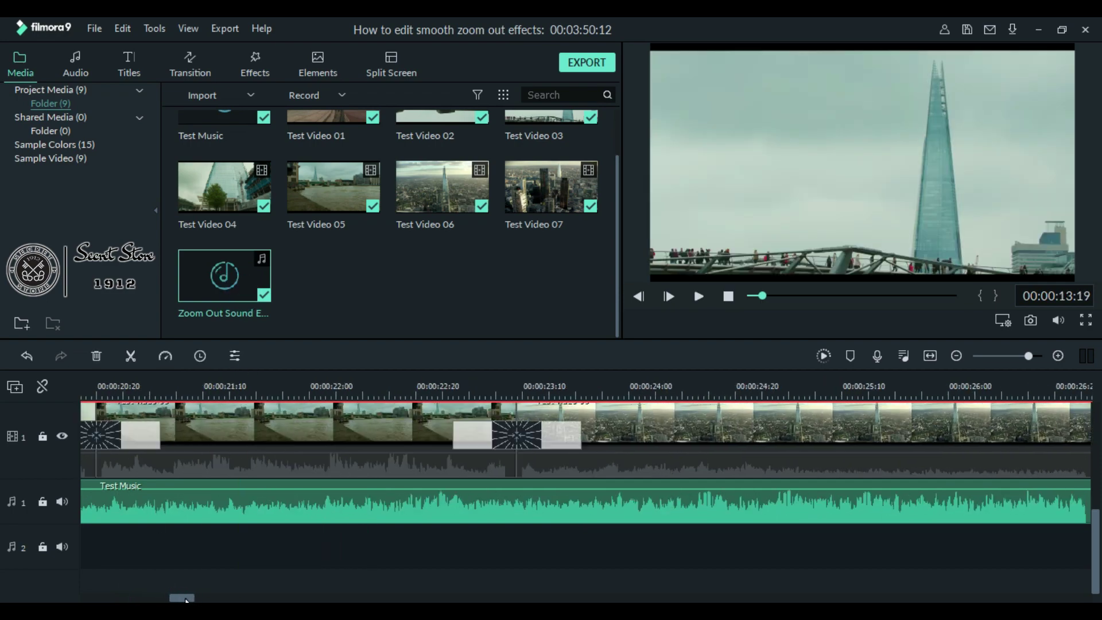
left_click(426, 379)
left_click_drag(224, 284, 437, 559)
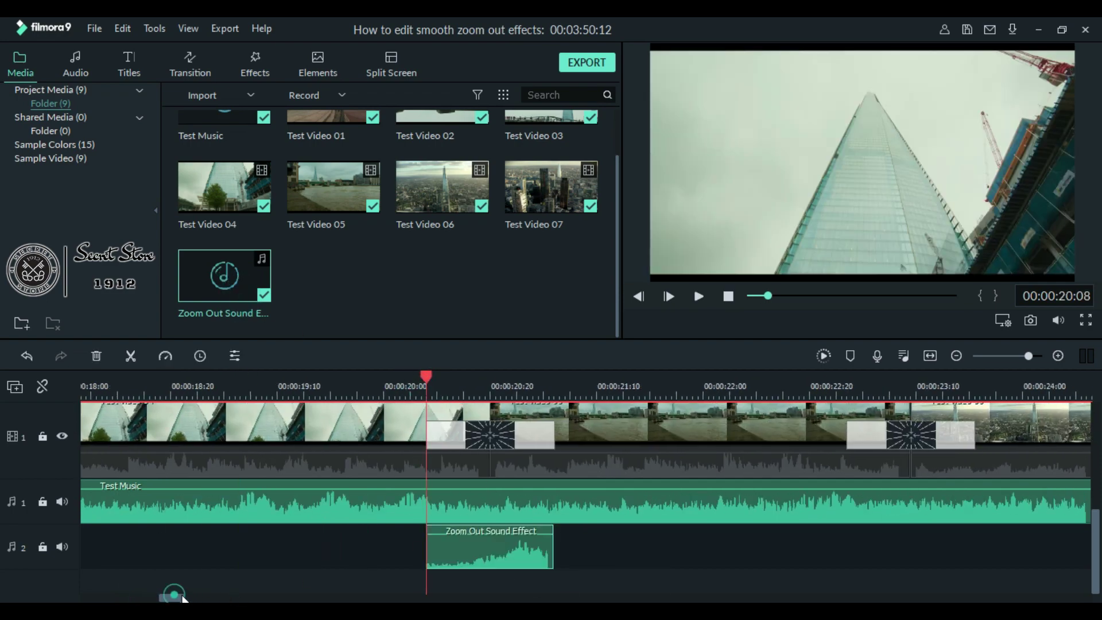
left_click_drag(171, 597, 211, 596)
left_click(358, 378)
left_click_drag(223, 284, 422, 547)
left_click_drag(211, 596, 234, 597)
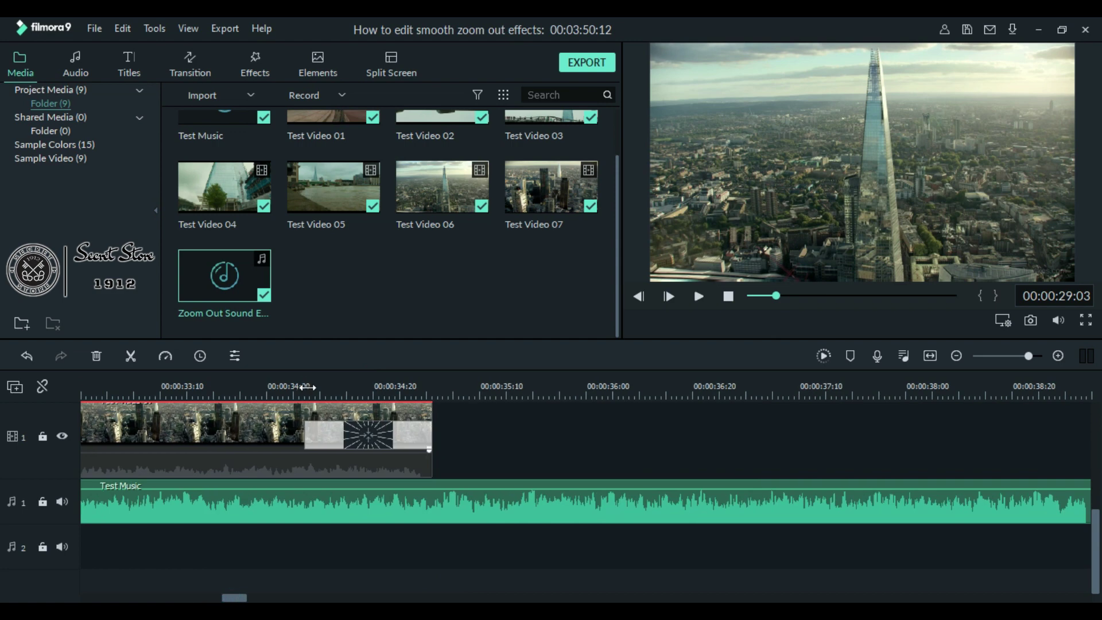
left_click(304, 379)
left_click_drag(223, 285, 404, 531)
left_click_drag(485, 376, 548, 392)
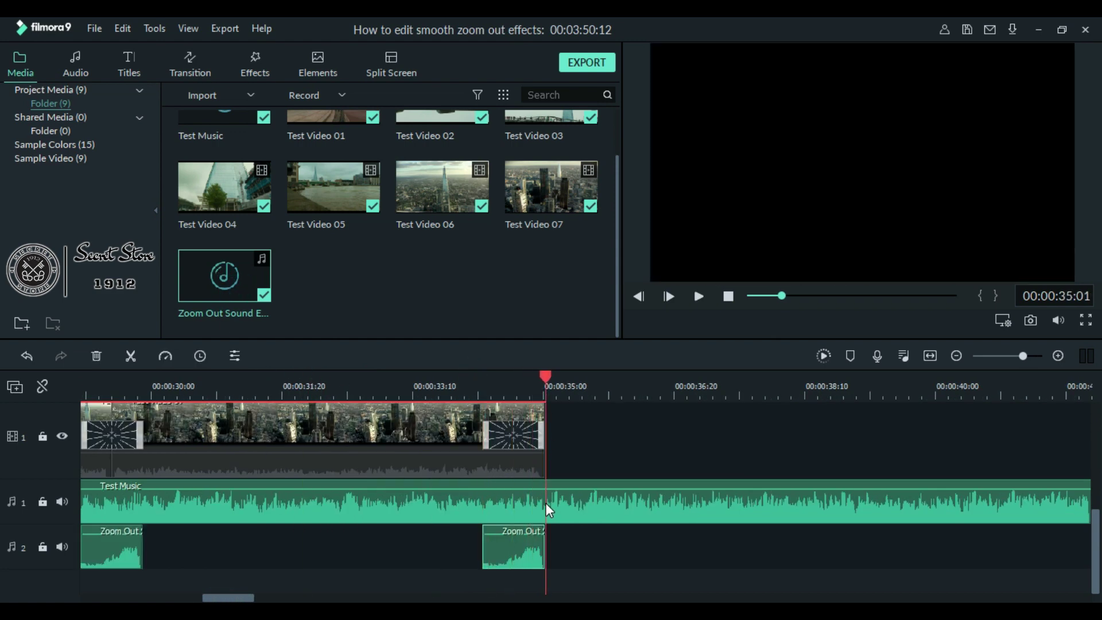
Split Test Music at the video's end, delete the overhanging tail, and zoom out to fit.
right_click(546, 503)
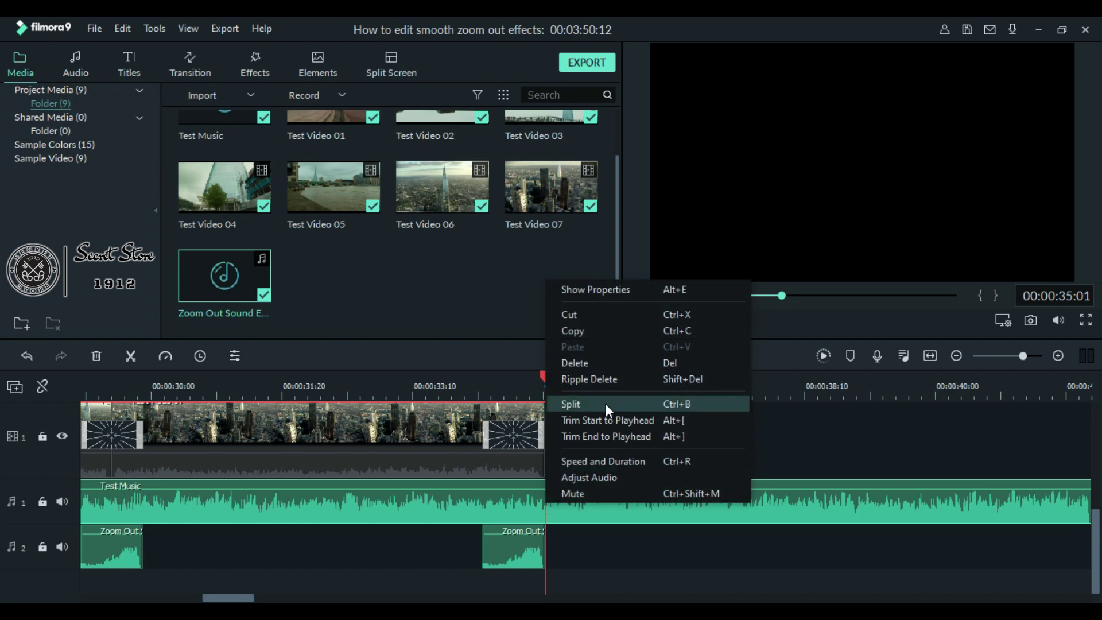
left_click(683, 408)
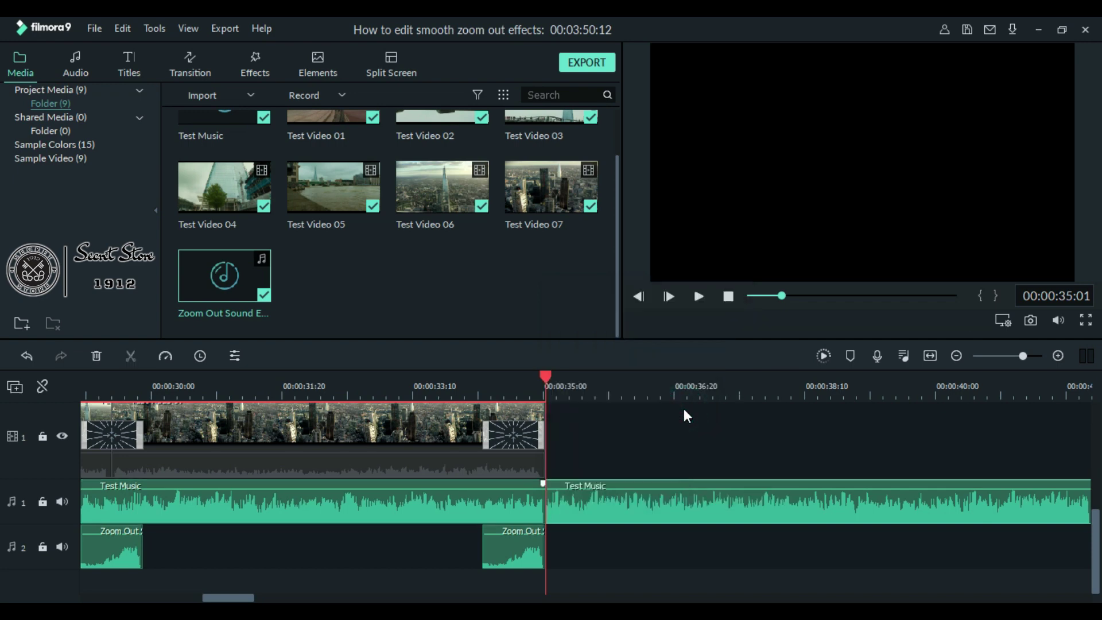
key("Delete")
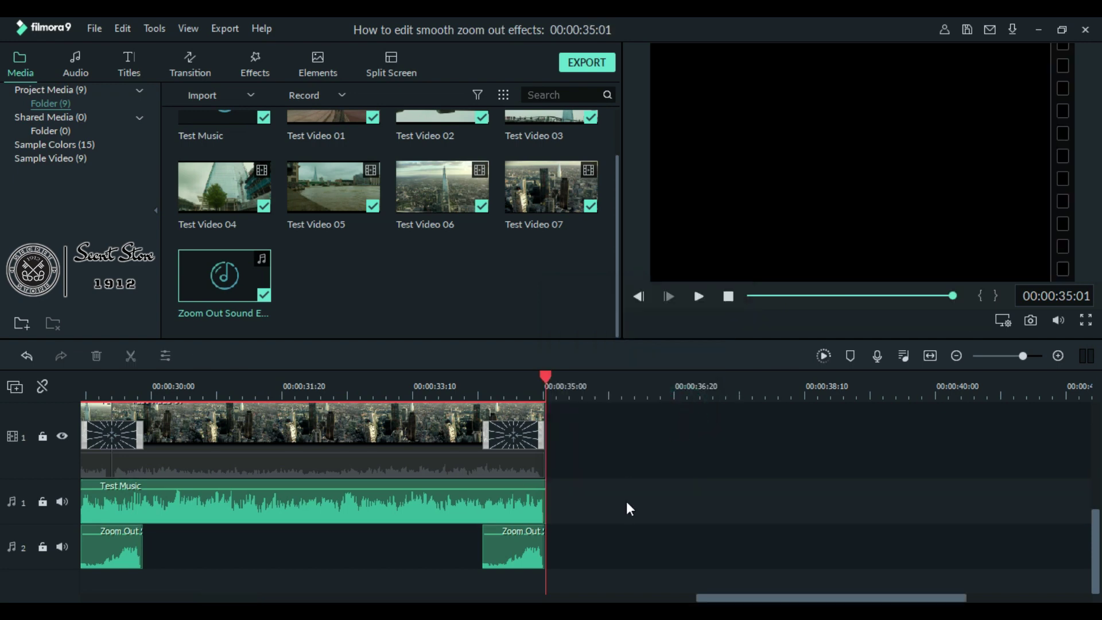
mouse_move(715, 596)
left_mouse_down()
mouse_move(301, 597)
mouse_move(85, 567)
left_mouse_up()
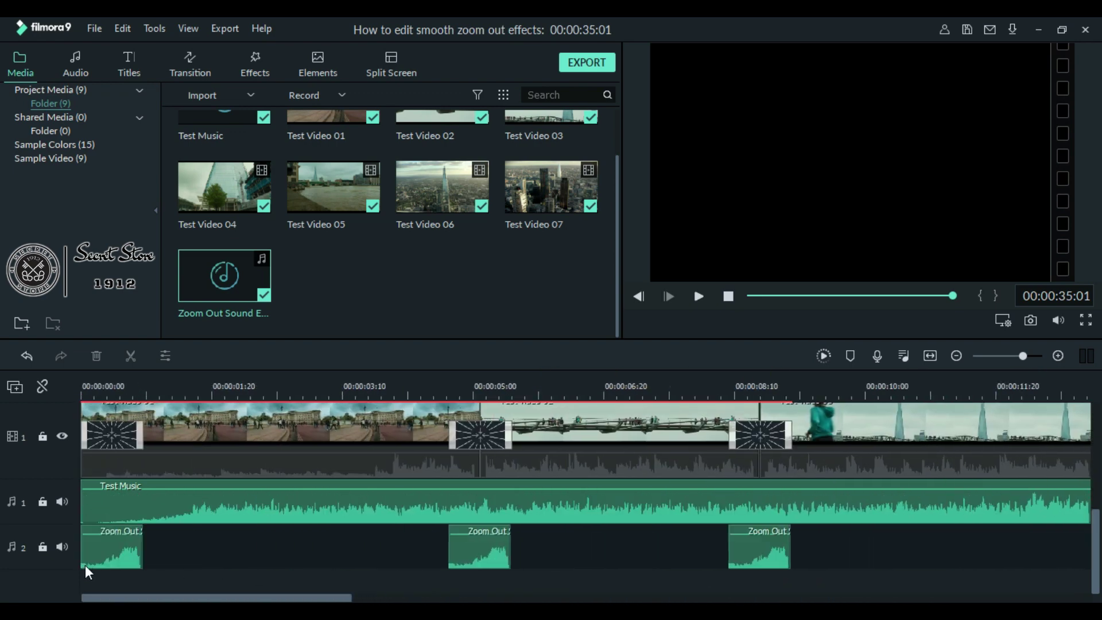
left_click(960, 354)
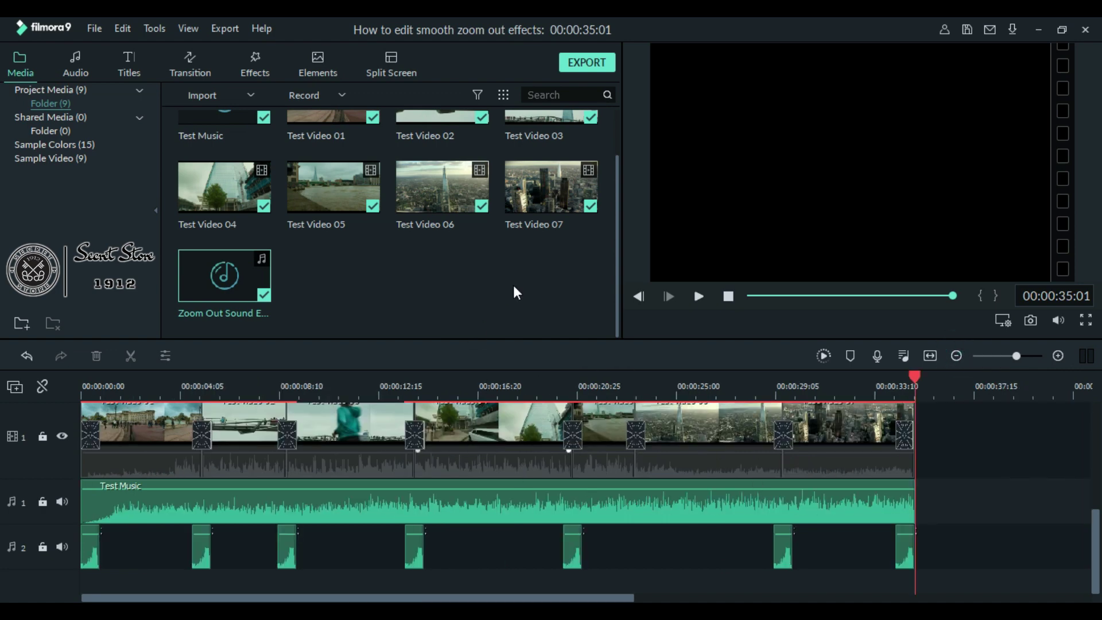